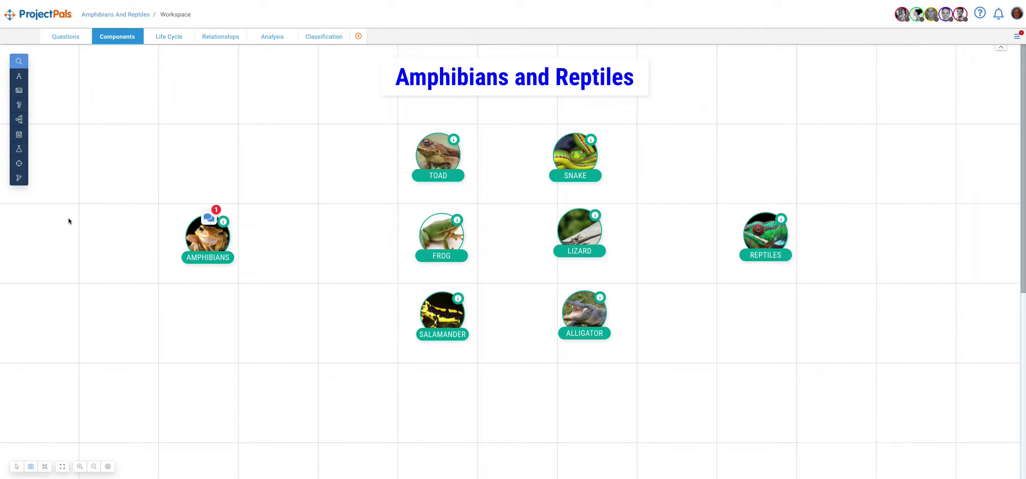
Preview the relationship line options in the connector tool, then dismiss them
left_click(19, 179)
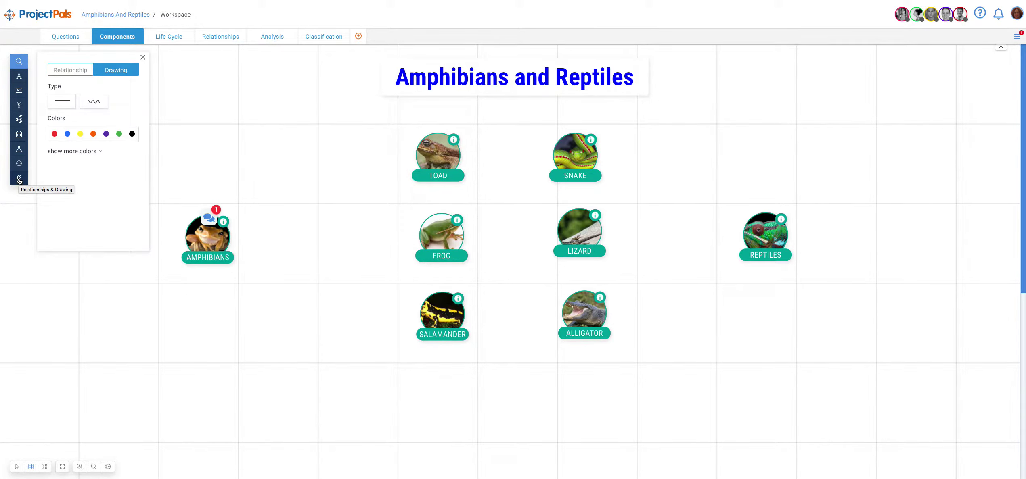
left_click(79, 71)
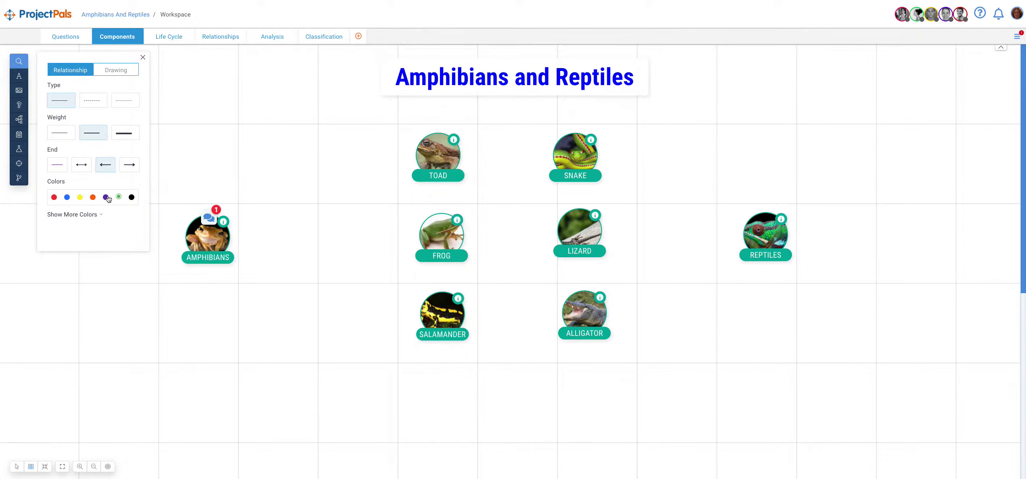
left_click(205, 236)
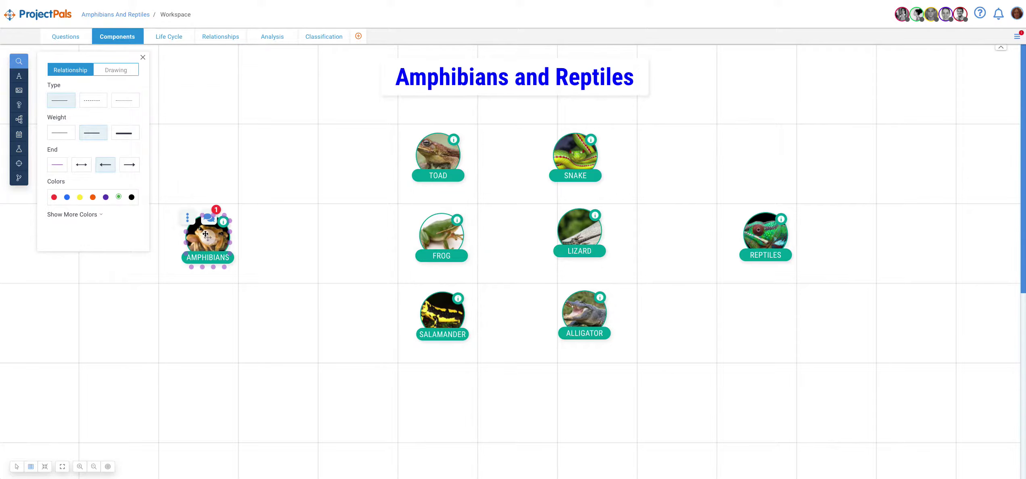
left_click(141, 56)
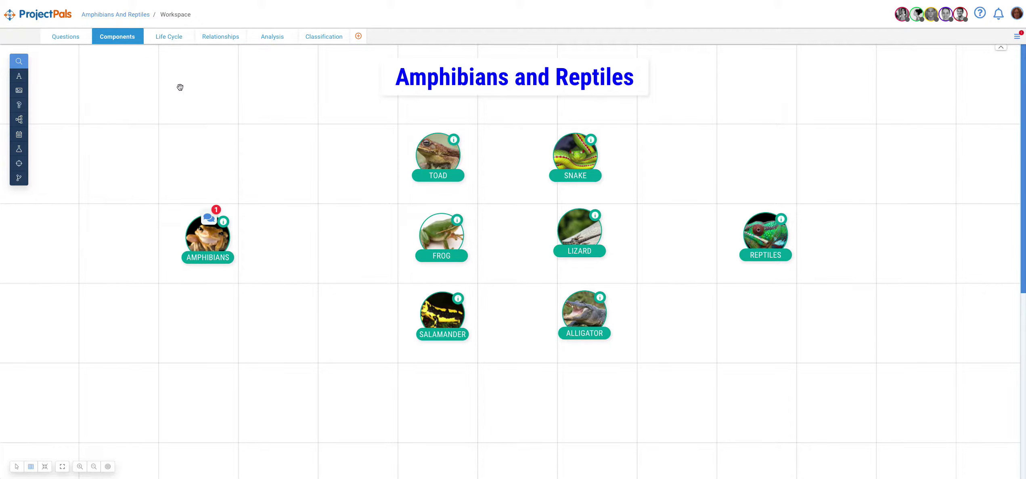
mouse_move(225, 262)
Reopen the relationship line settings and set a solid green line colour
left_click(19, 180)
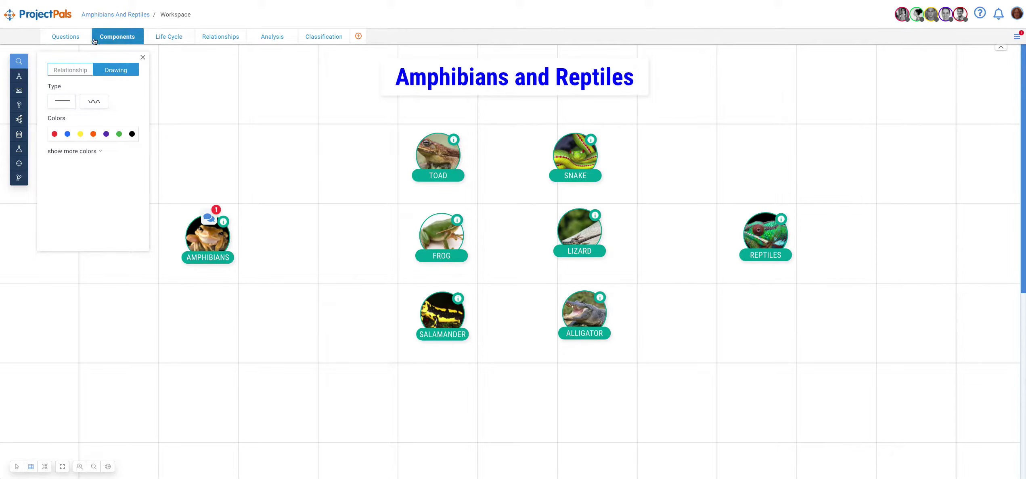
left_click(73, 71)
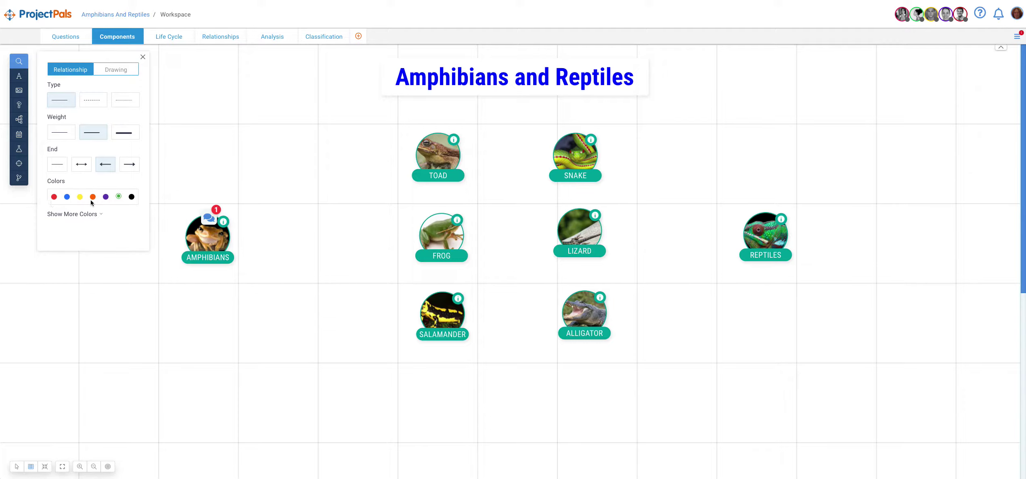
left_click(97, 215)
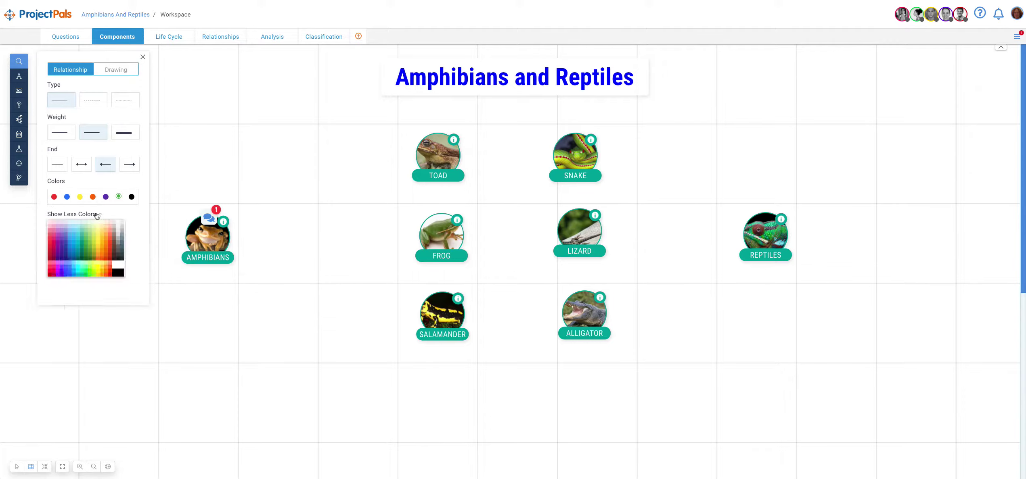
left_click(100, 216)
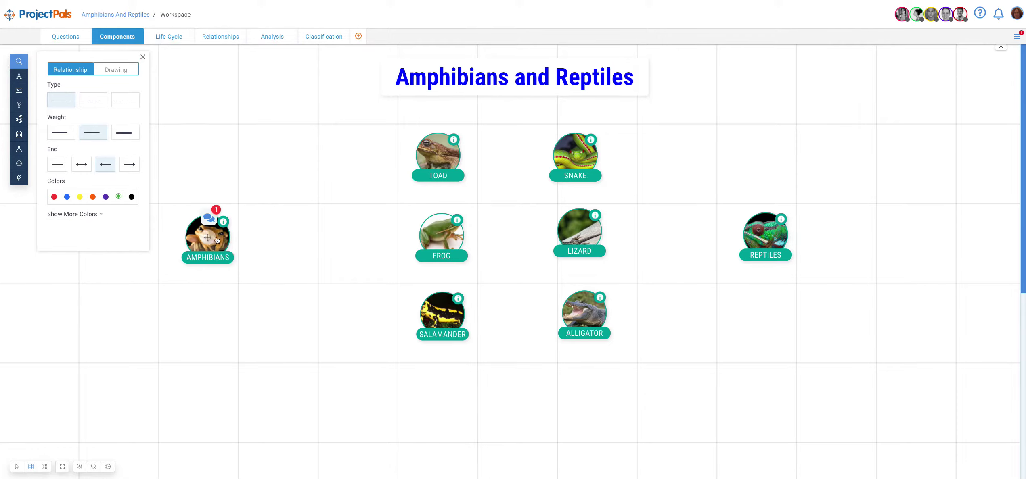
mouse_move(208, 237)
Connect TOAD to AMPHIBIANS with a relationship line titled 'is part of'
mouse_move(416, 160)
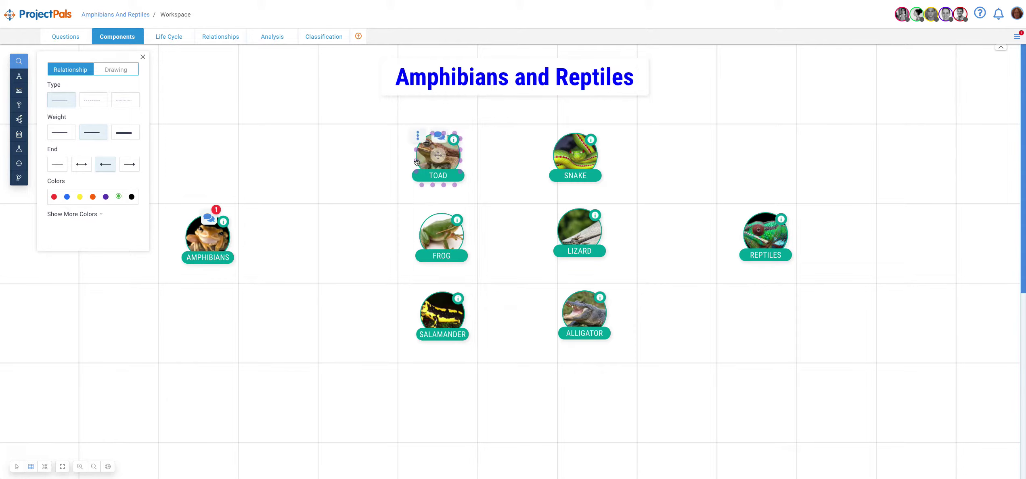
left_click_drag(416, 160, 222, 235)
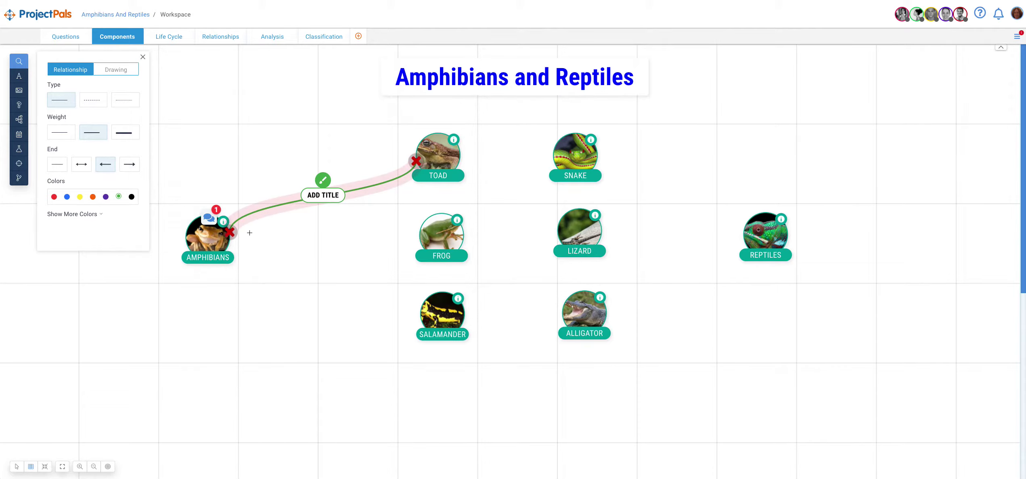
mouse_move(313, 199)
left_click(315, 196)
left_click(311, 239)
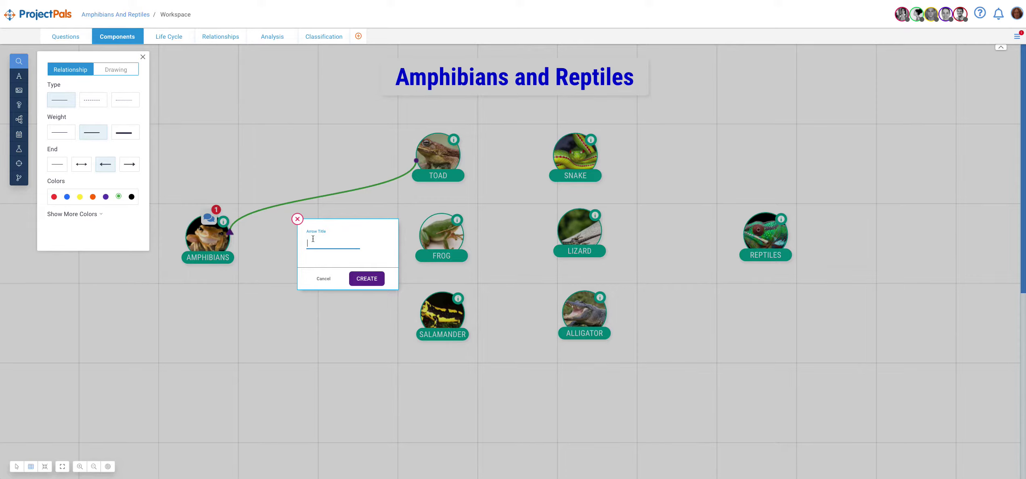
type("is part of")
left_click(367, 280)
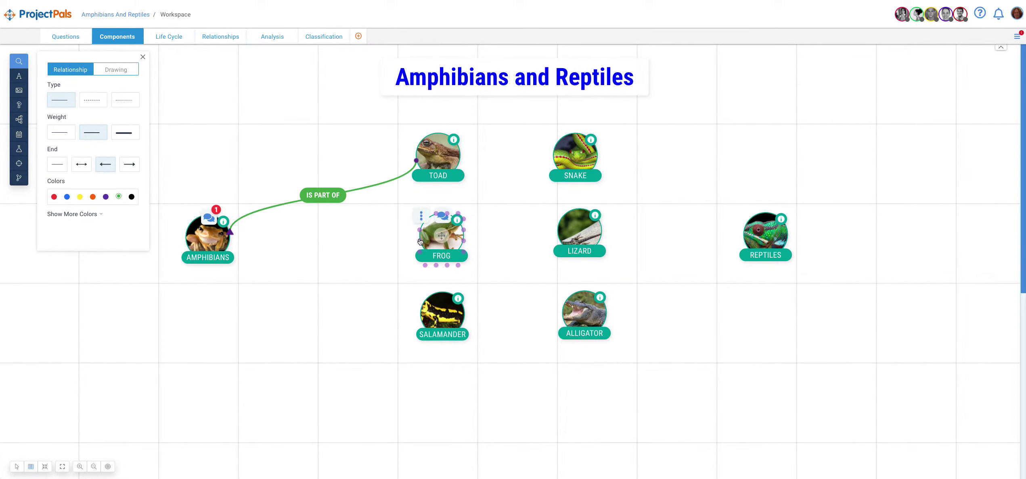
Link FROG to AMPHIBIANS with a line titled 'is part of'
left_click_drag(421, 242, 229, 239)
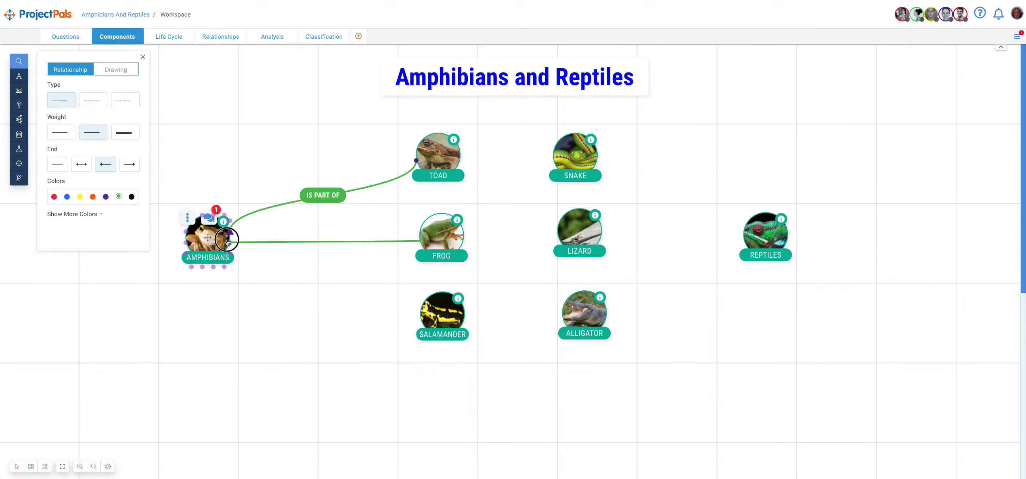
left_click(320, 241)
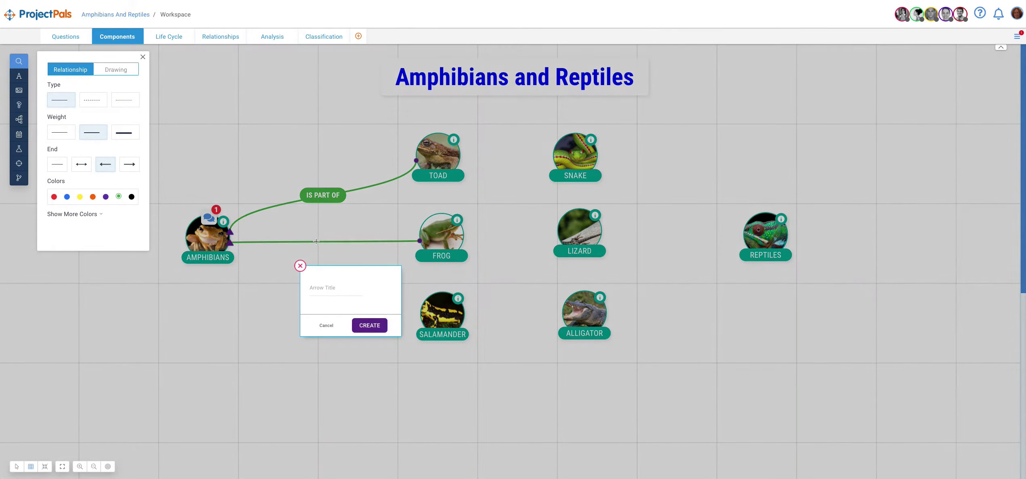
left_click(320, 290)
type("is part of")
left_click(369, 326)
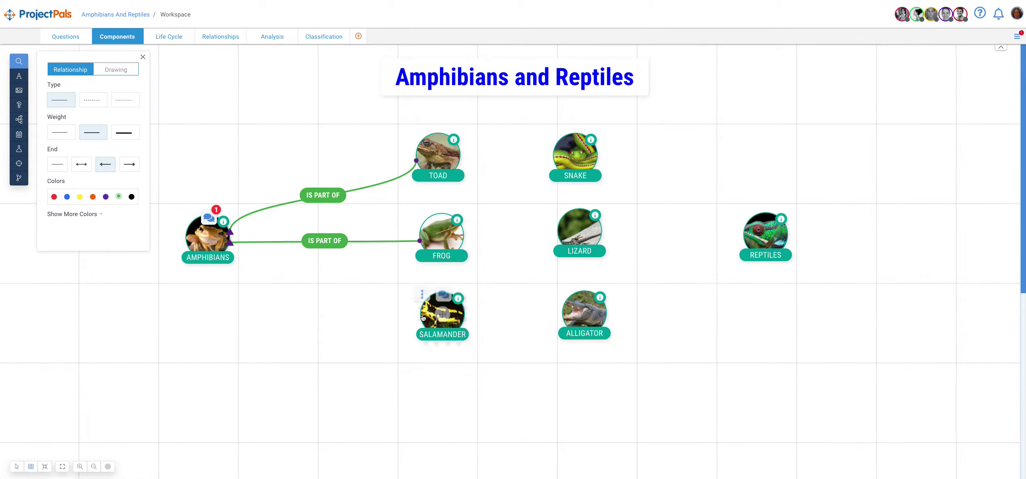
Link SALAMANDER to AMPHIBIANS with a line titled 'is part of'
left_click_drag(418, 319, 224, 244)
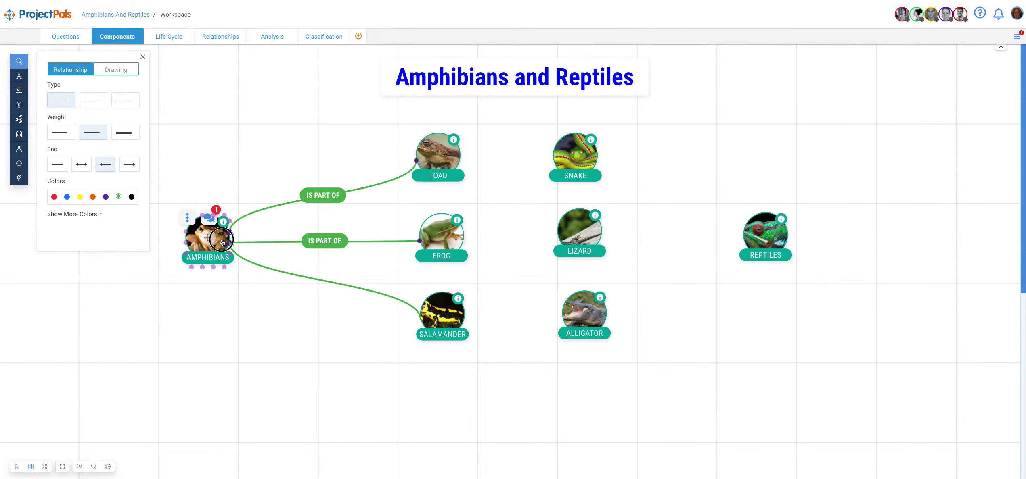
left_click(328, 284)
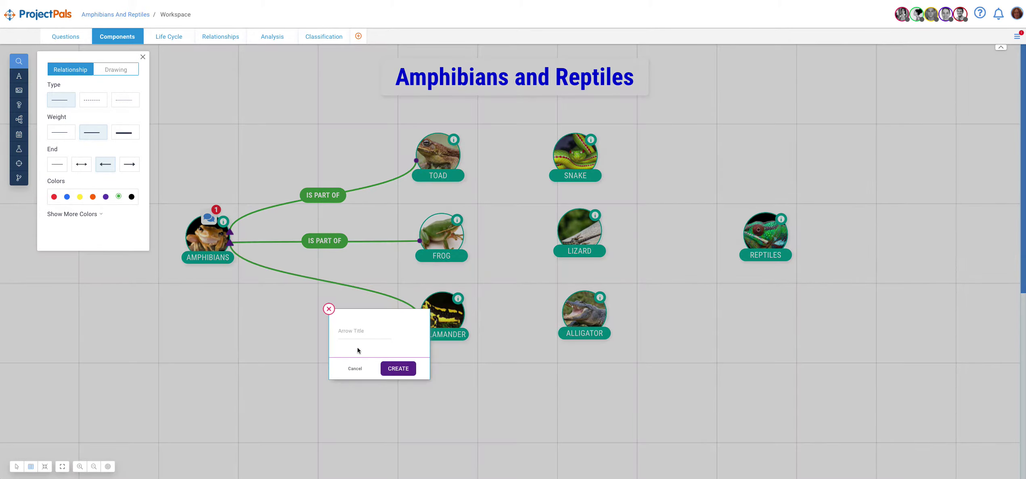
left_click(344, 333)
type("is part of")
left_click(401, 371)
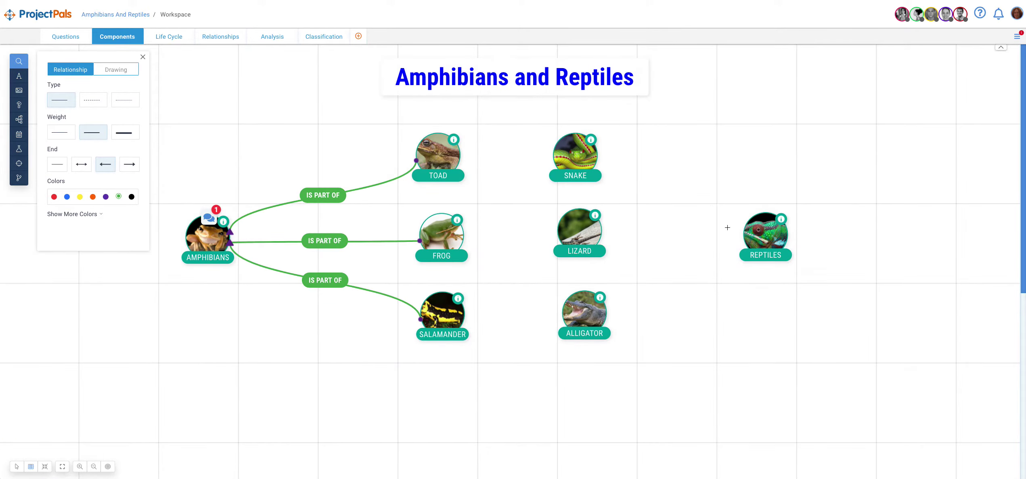
Link Snake to Reptiles with a line titled 'is part of'
left_click(575, 156)
left_click(751, 232)
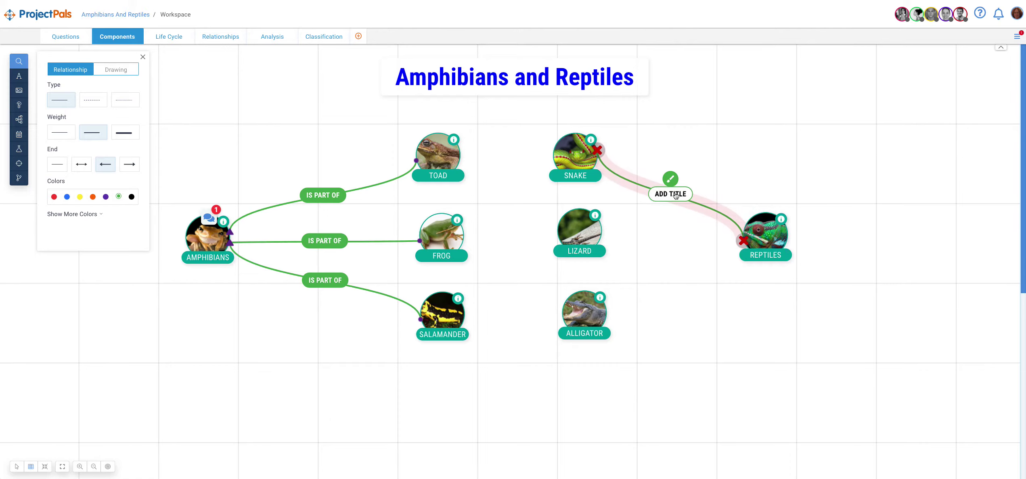
left_click(669, 177)
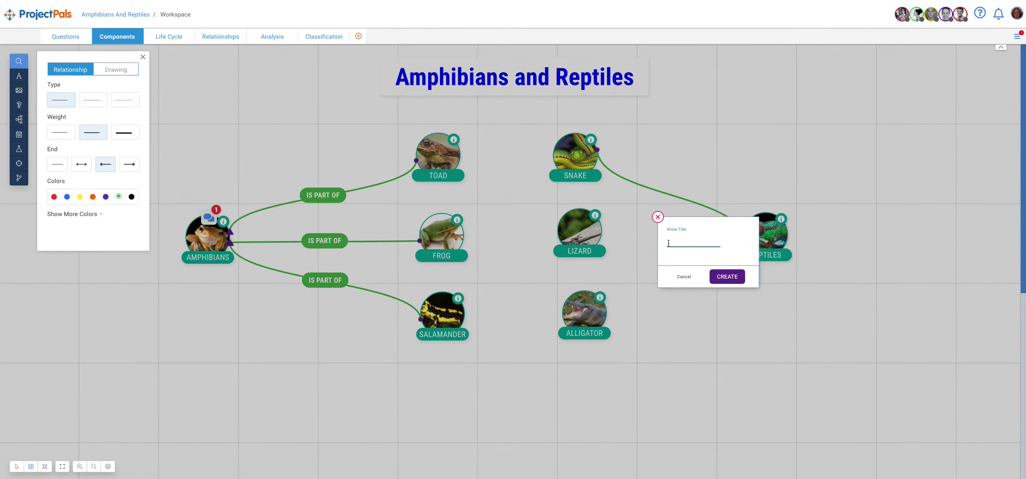
type("is part of")
left_click(726, 276)
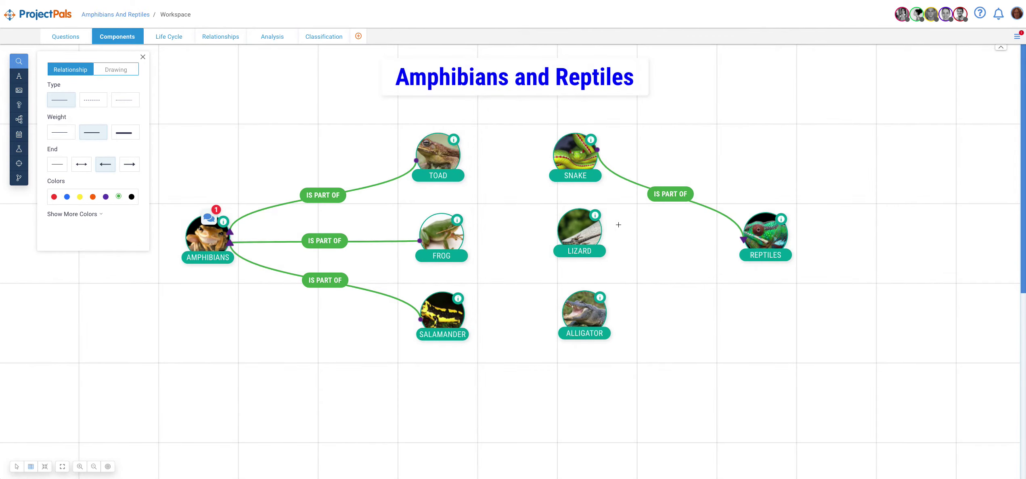
Link Lizard to Reptiles with a line titled 'is part of'
left_click_drag(601, 237, 750, 242)
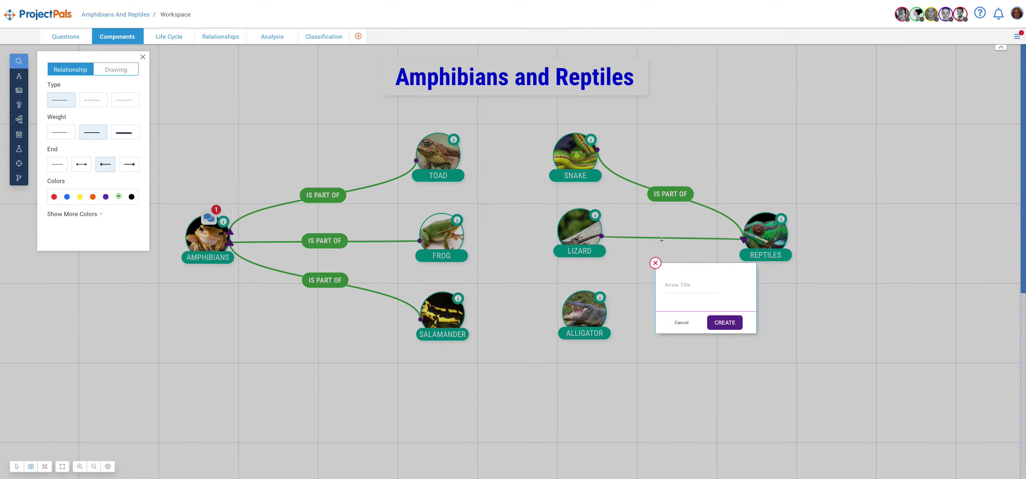
left_click(673, 288)
type("is part of")
left_click(716, 321)
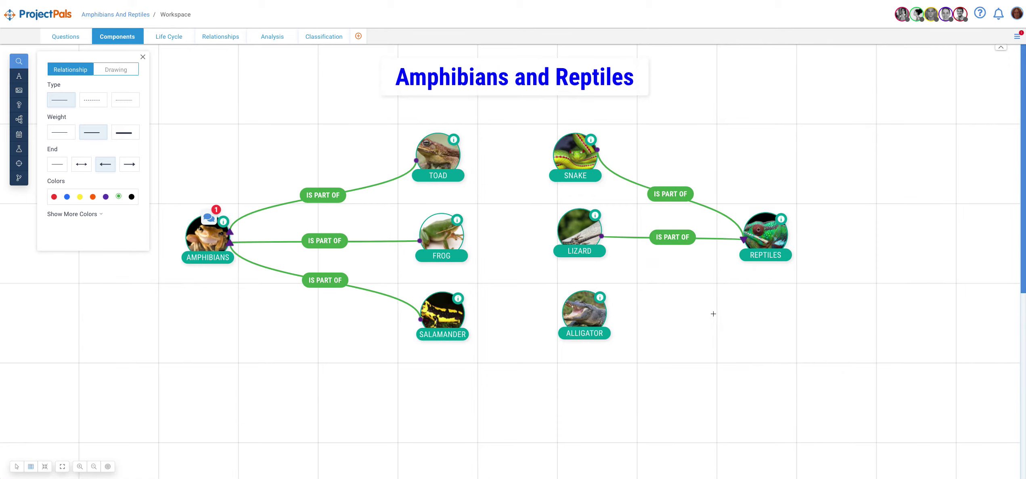
Link Alligator to Reptiles with a line titled 'is part of', fixing a typo
left_click(607, 316)
left_click_drag(675, 293, 744, 240)
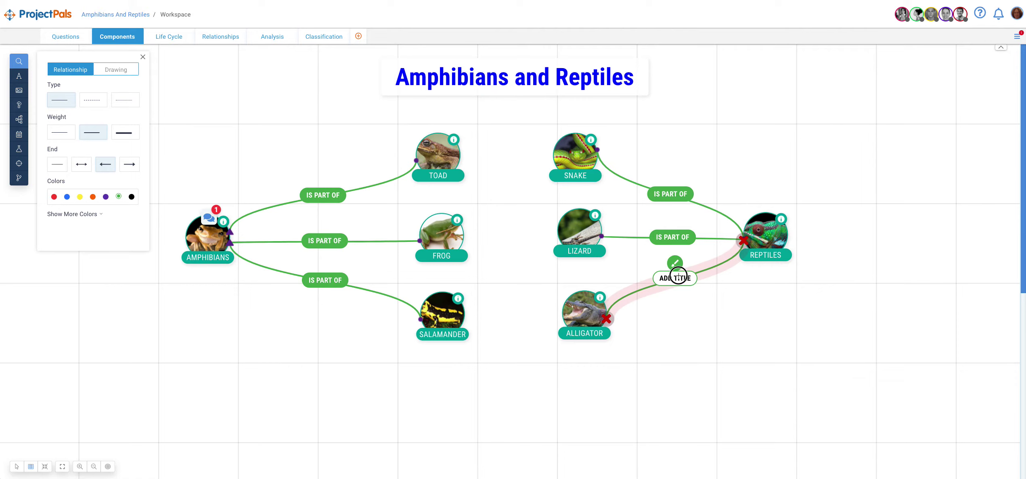
left_click(675, 278)
left_click(680, 323)
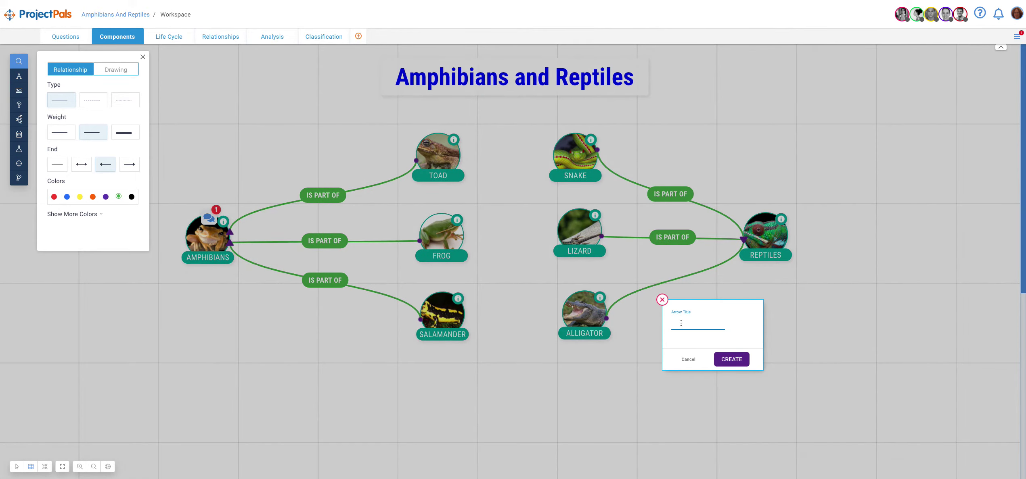
type("is part opf")
key("BackSpace")
key("BackSpace")
left_click(732, 359)
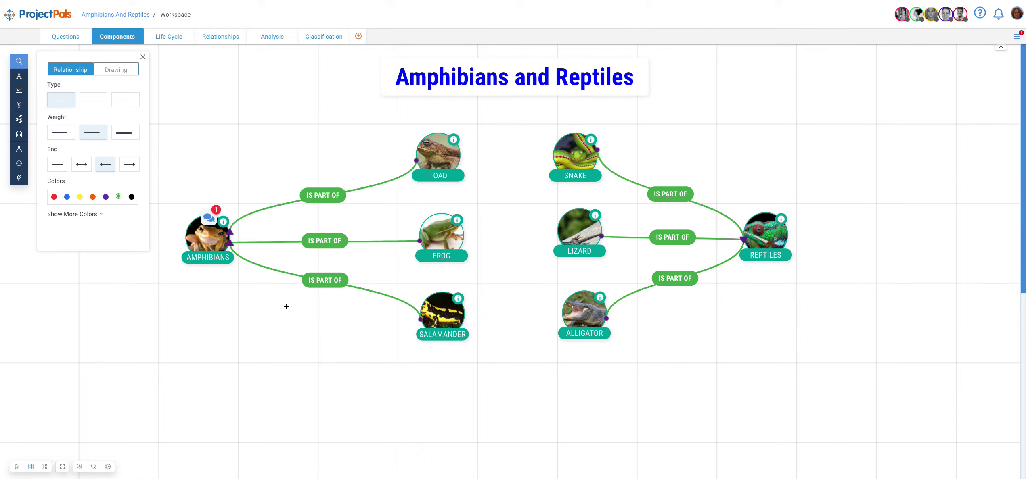
left_click(319, 197)
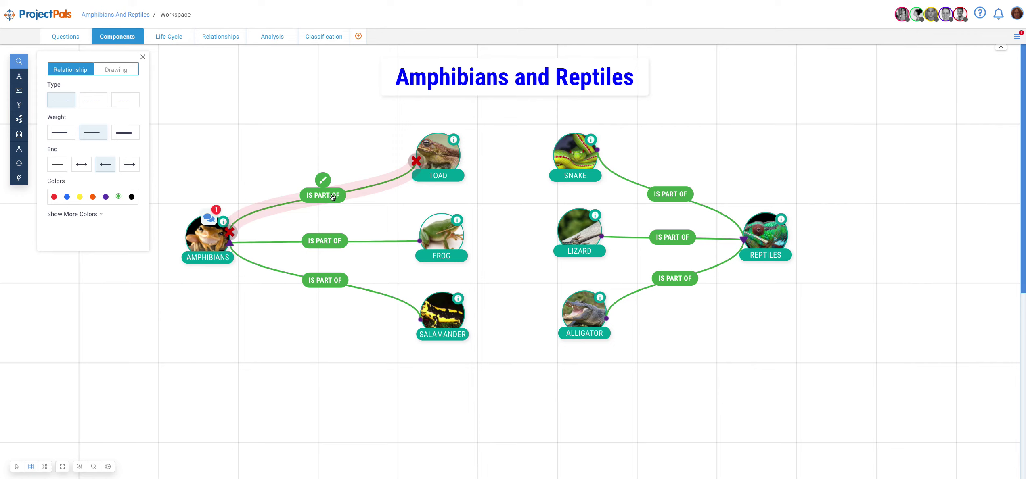
double_click(326, 194)
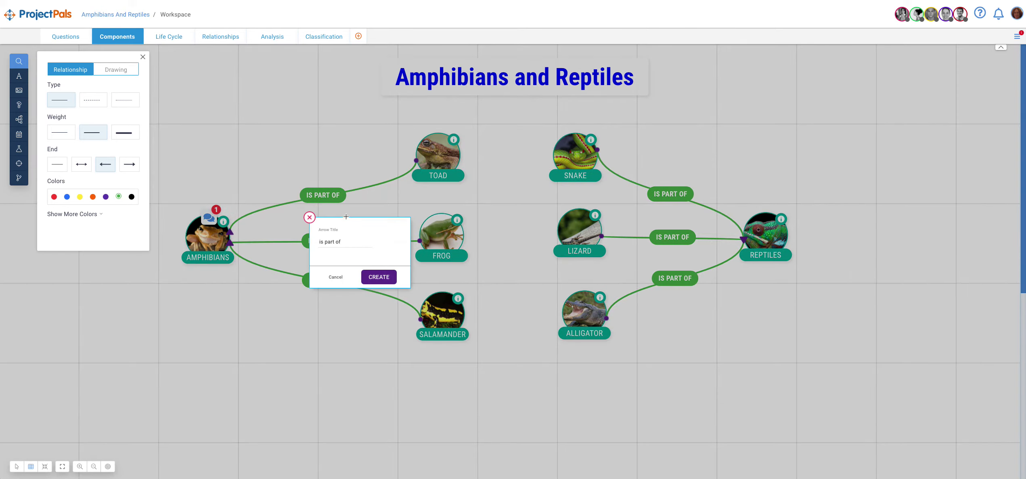
left_click_drag(348, 243, 307, 242)
left_click(335, 278)
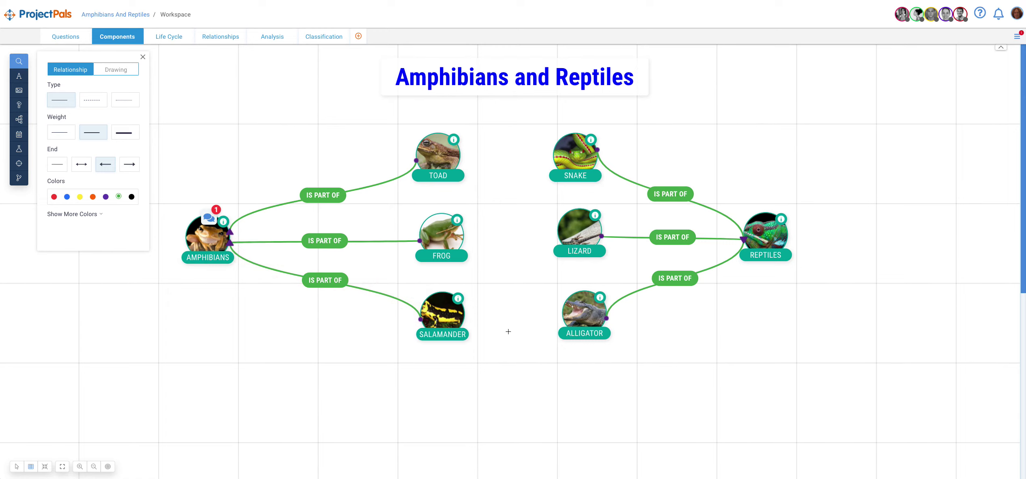
mouse_move(461, 161)
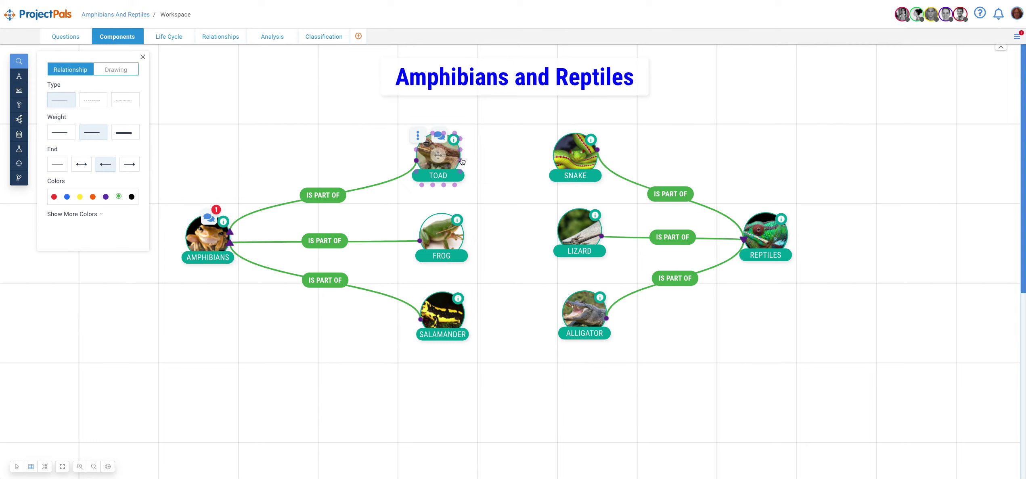
left_click_drag(462, 161, 557, 164)
mouse_move(464, 167)
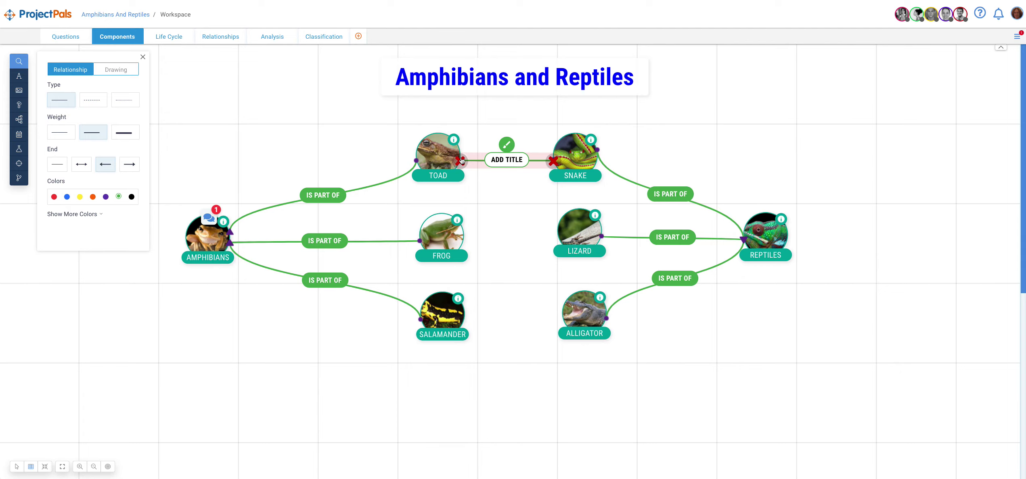
left_click(461, 161)
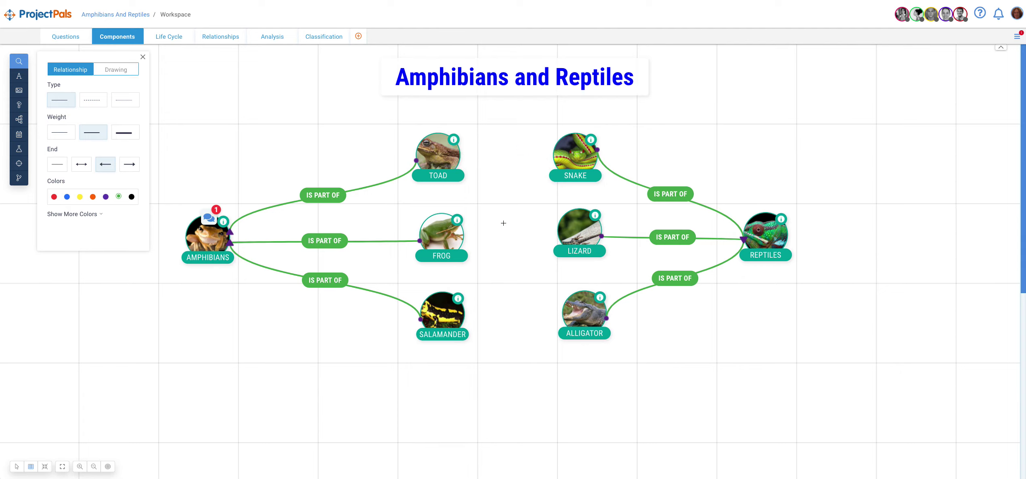